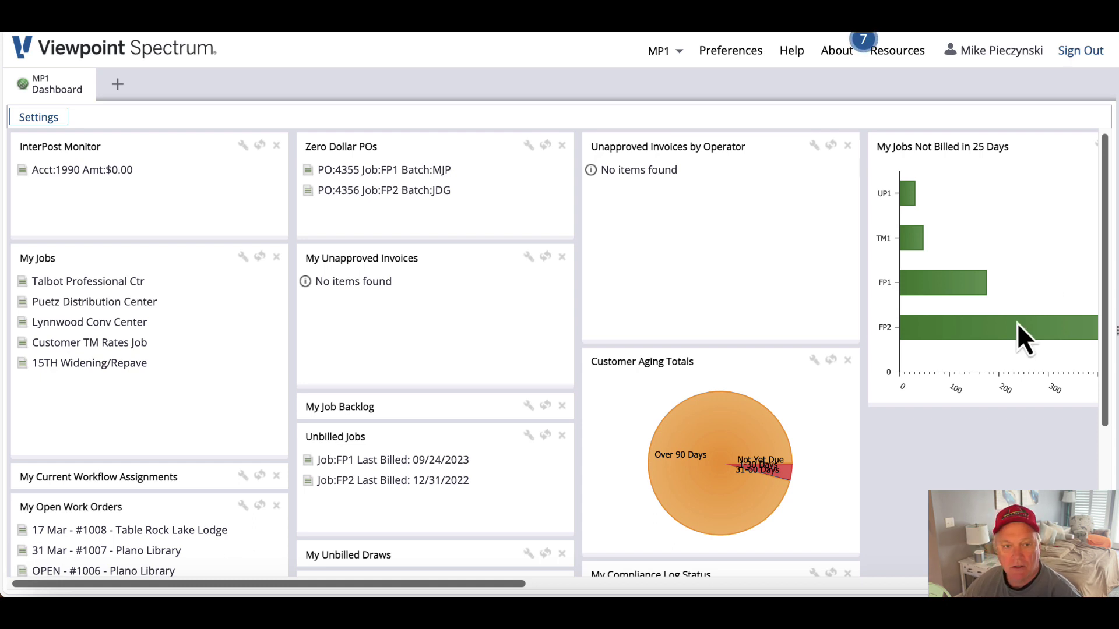
# - Open the module site map and close the duplicate copy
pyautogui.doubleClick(118, 86)
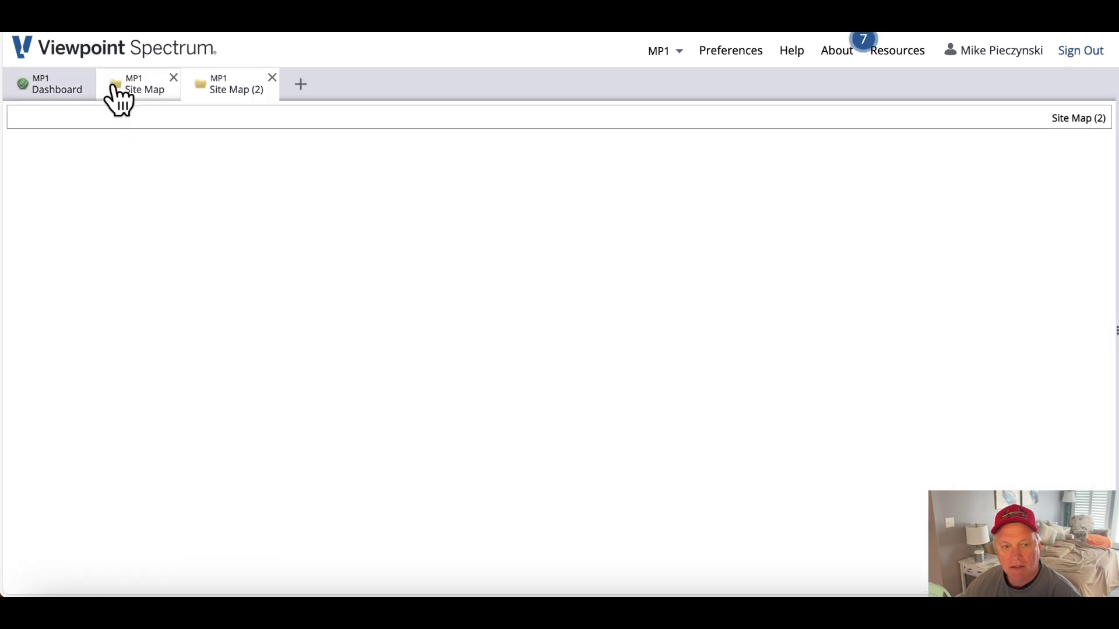
pyautogui.click(272, 78)
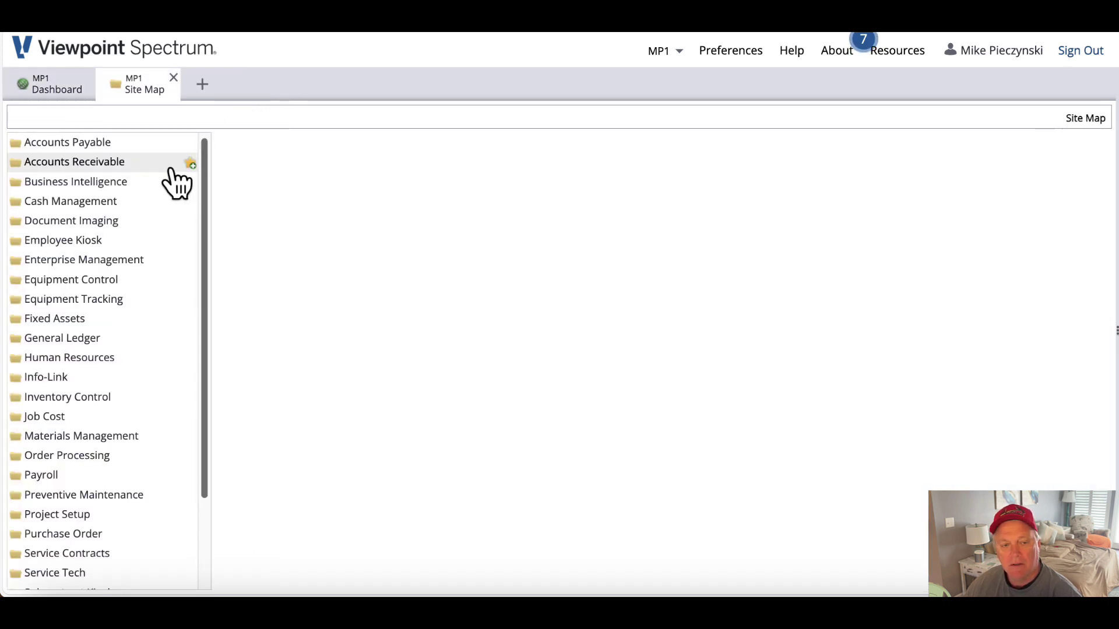
pyautogui.scroll(-3, 111, 496)
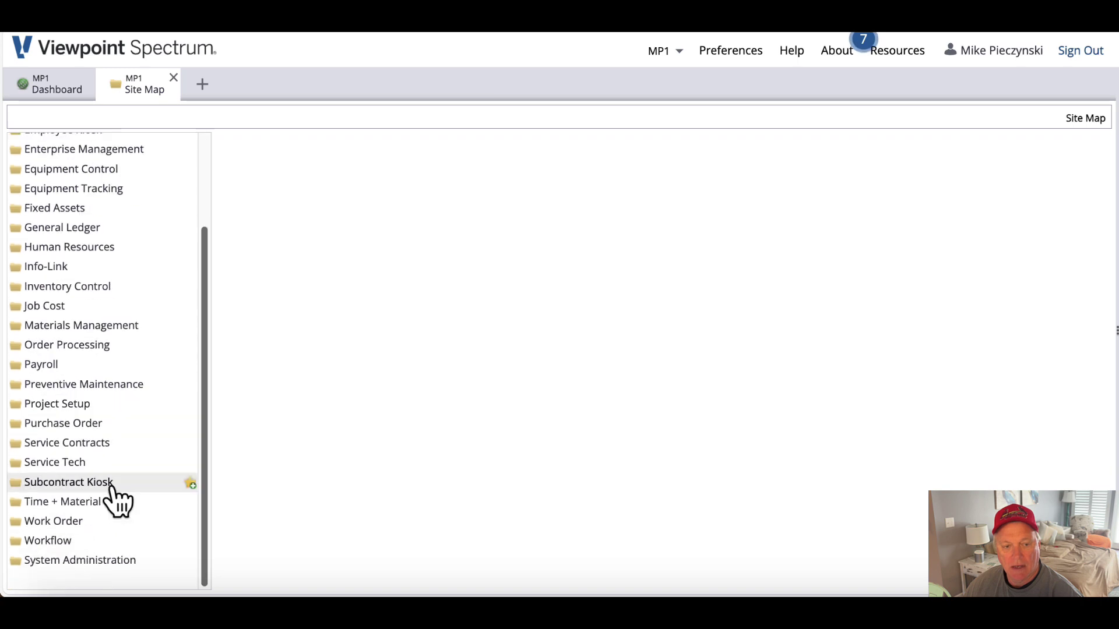
# - Open Work Order > Maintenance > Task and list the twelve existing task codes
pyautogui.click(78, 465)
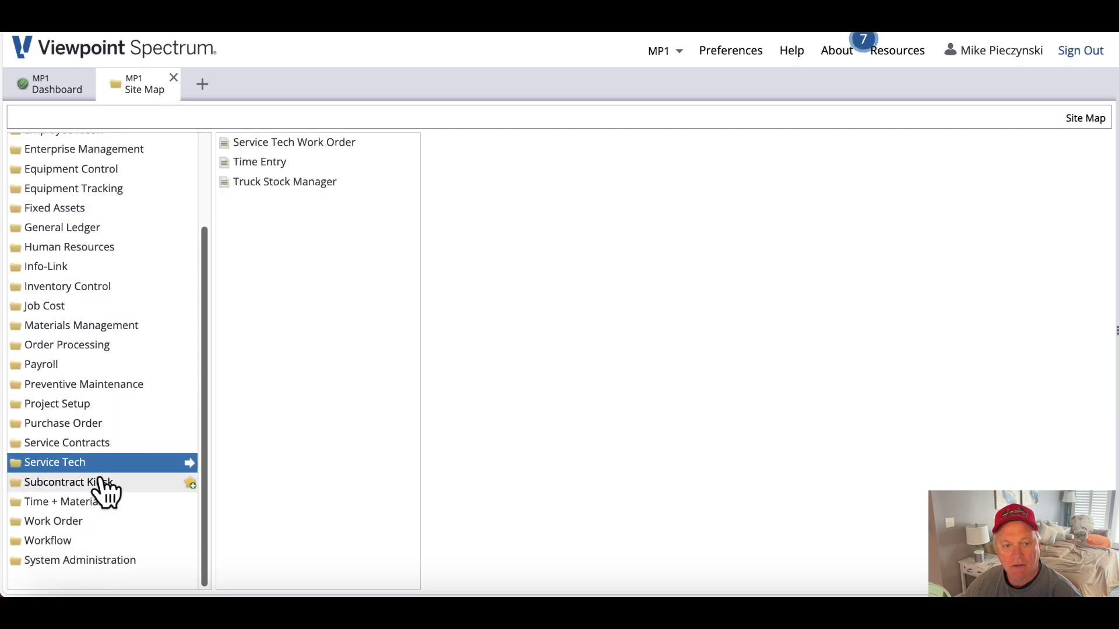
pyautogui.click(79, 524)
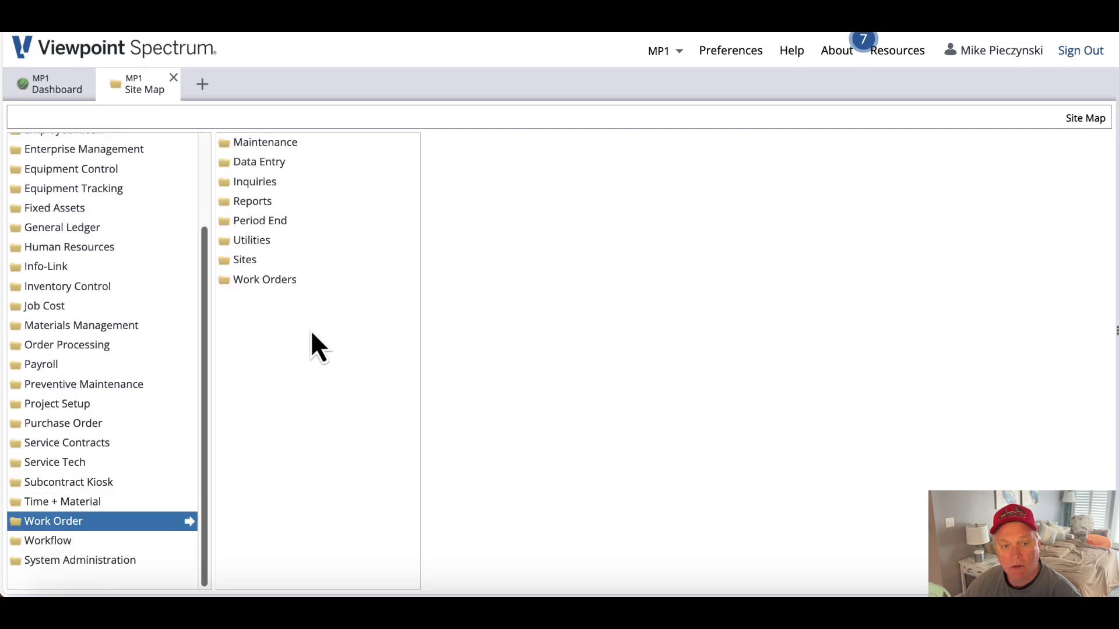
pyautogui.click(273, 150)
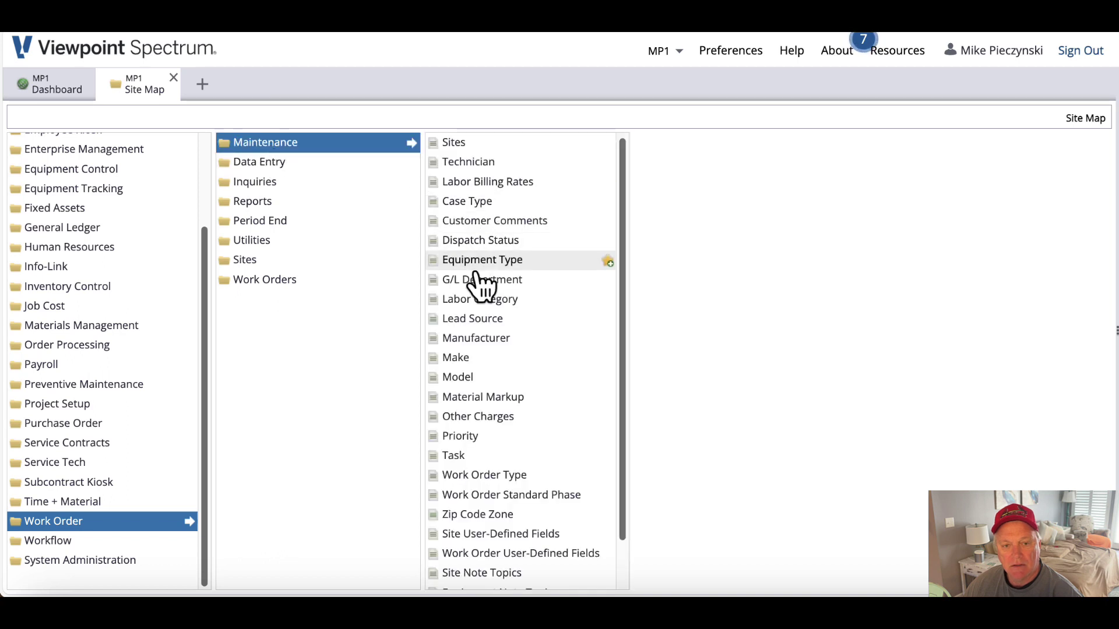
pyautogui.click(459, 456)
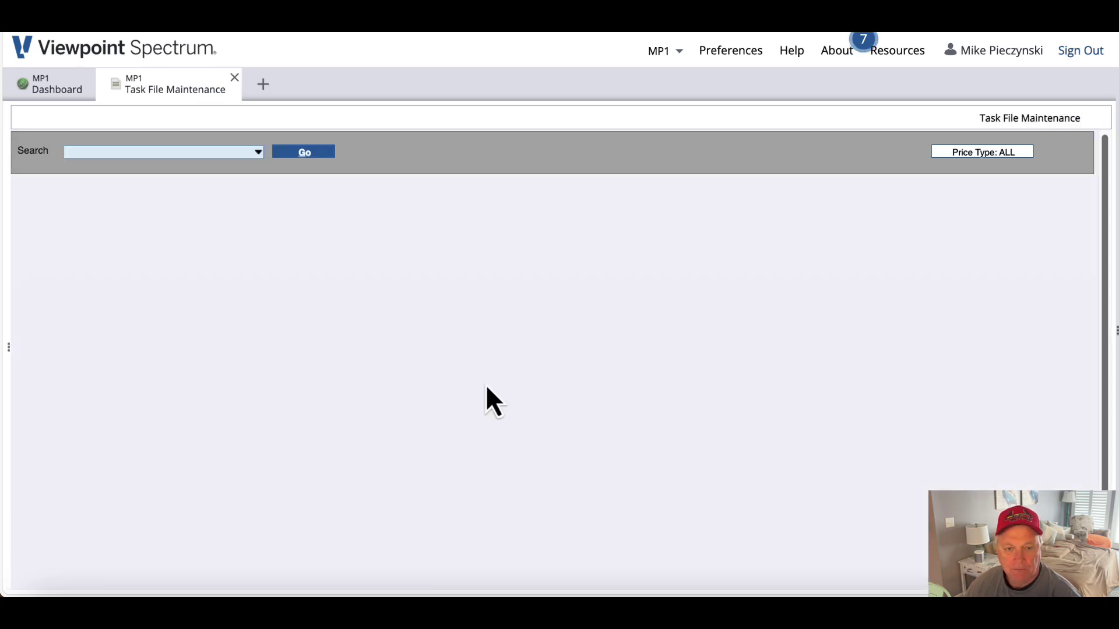
pyautogui.click(308, 154)
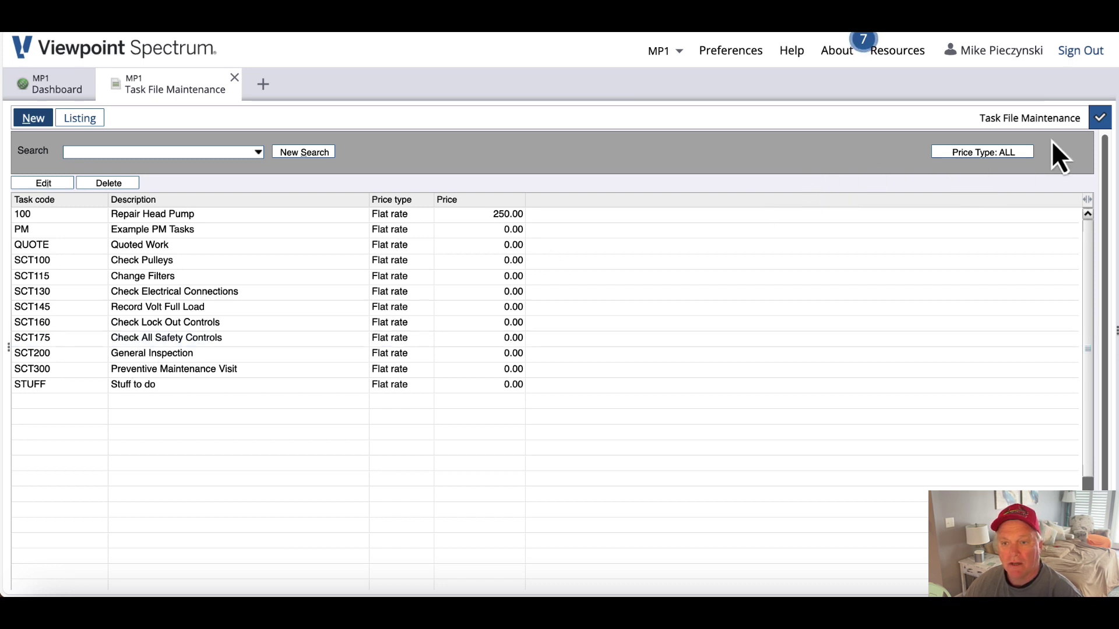
# - Leave the task file, look up work order 1008 in Work Orders data entry, and expand ACTIVITY
pyautogui.click(1102, 118)
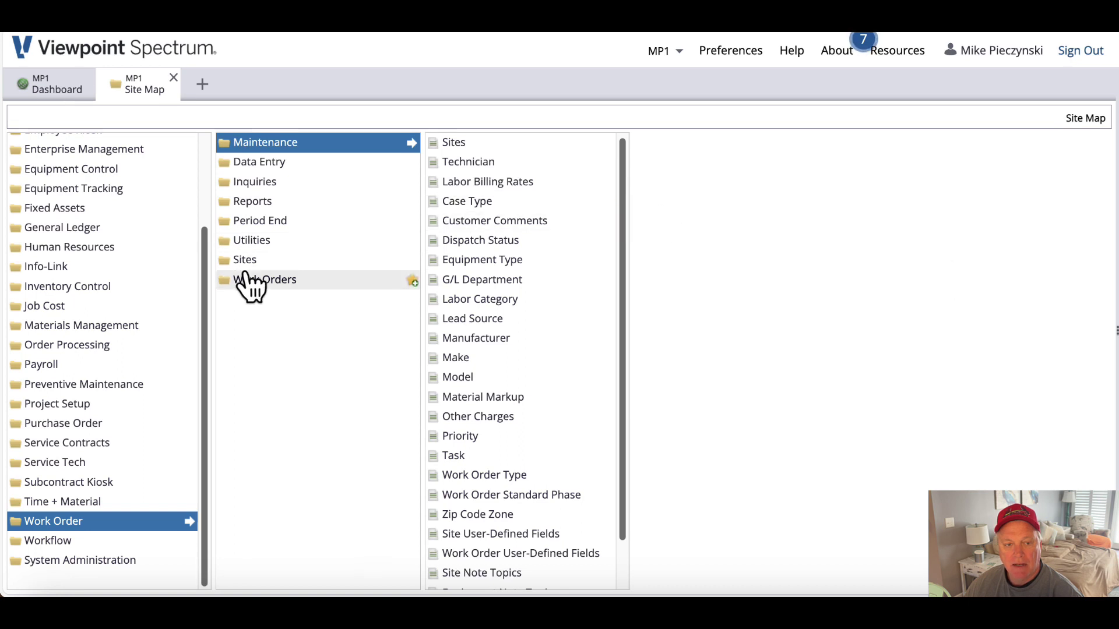
pyautogui.click(271, 164)
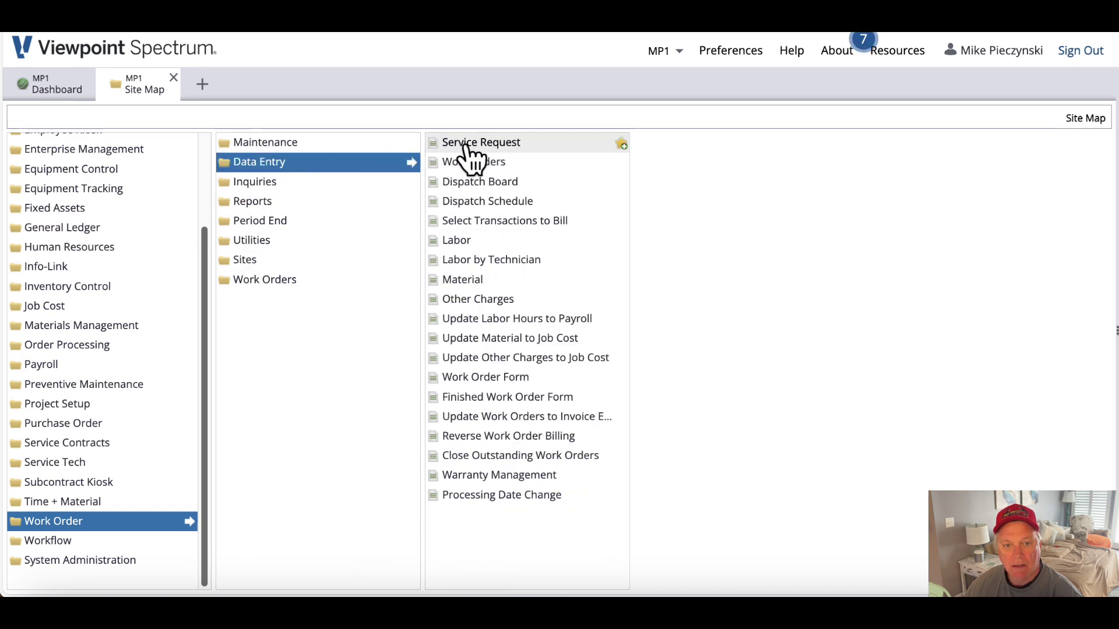
pyautogui.click(471, 163)
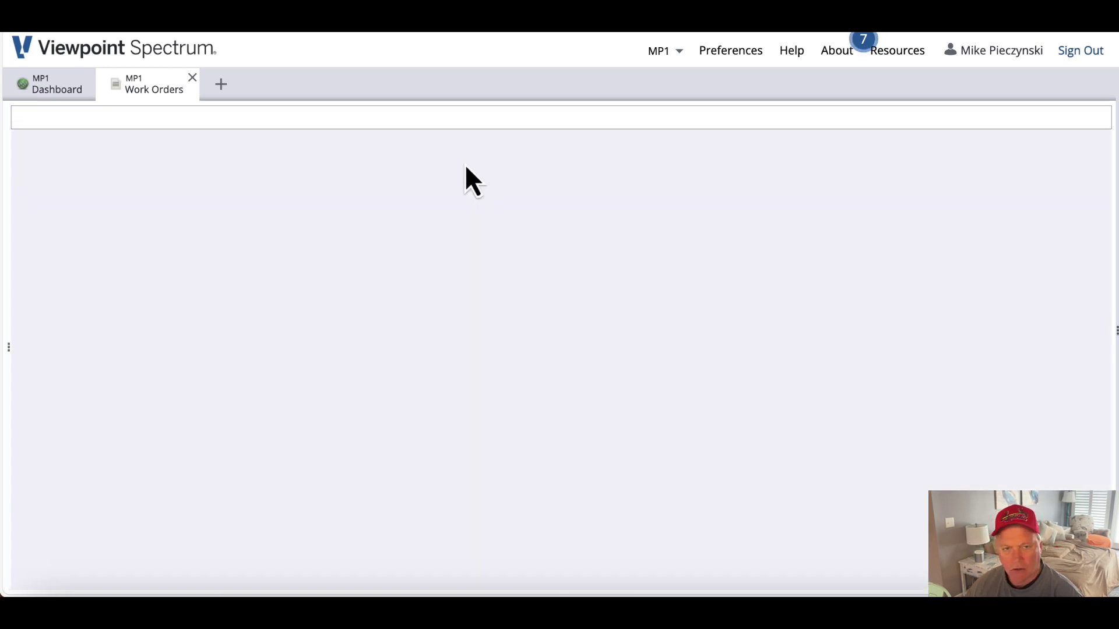
pyautogui.write('1008')
pyautogui.click(465, 163)
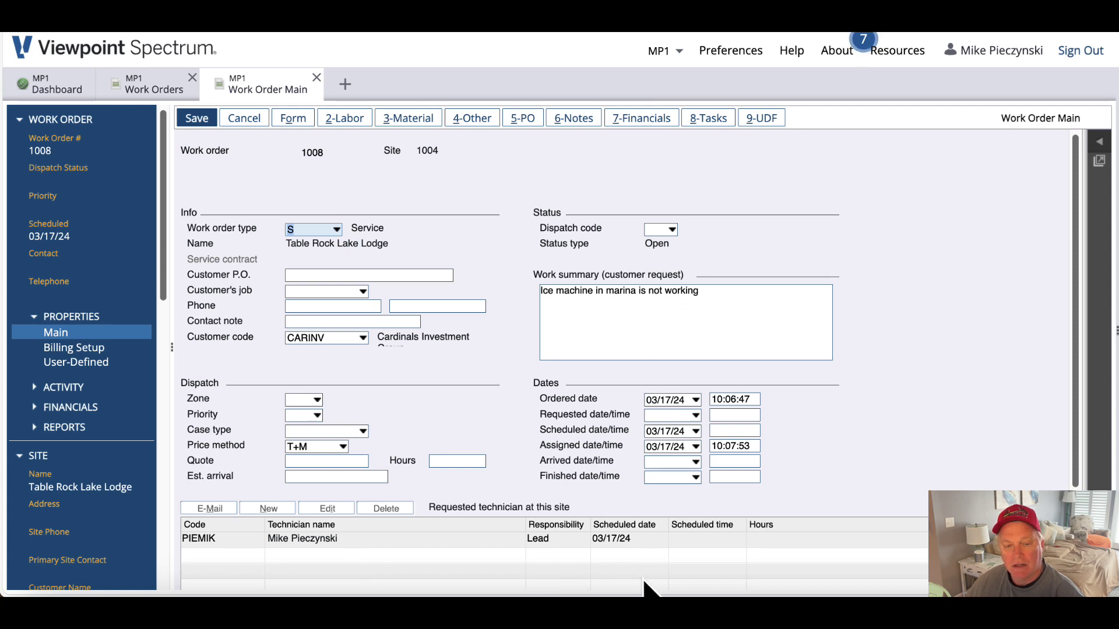
pyautogui.click(58, 388)
# - Add task SCT200 General Inspection to work order 1008
pyautogui.click(56, 354)
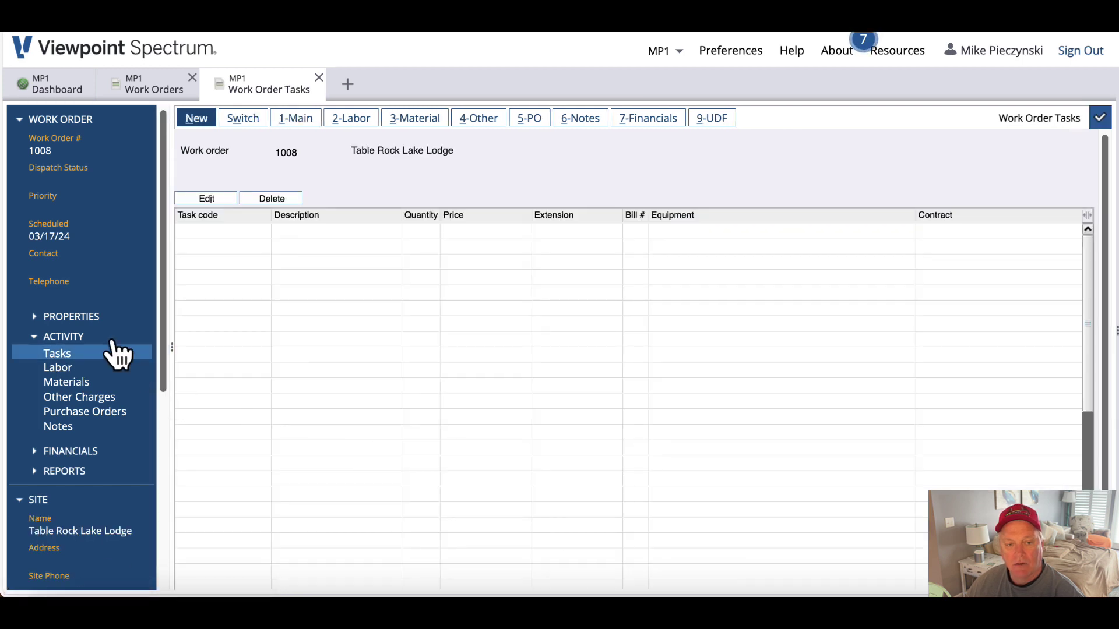
pyautogui.click(199, 119)
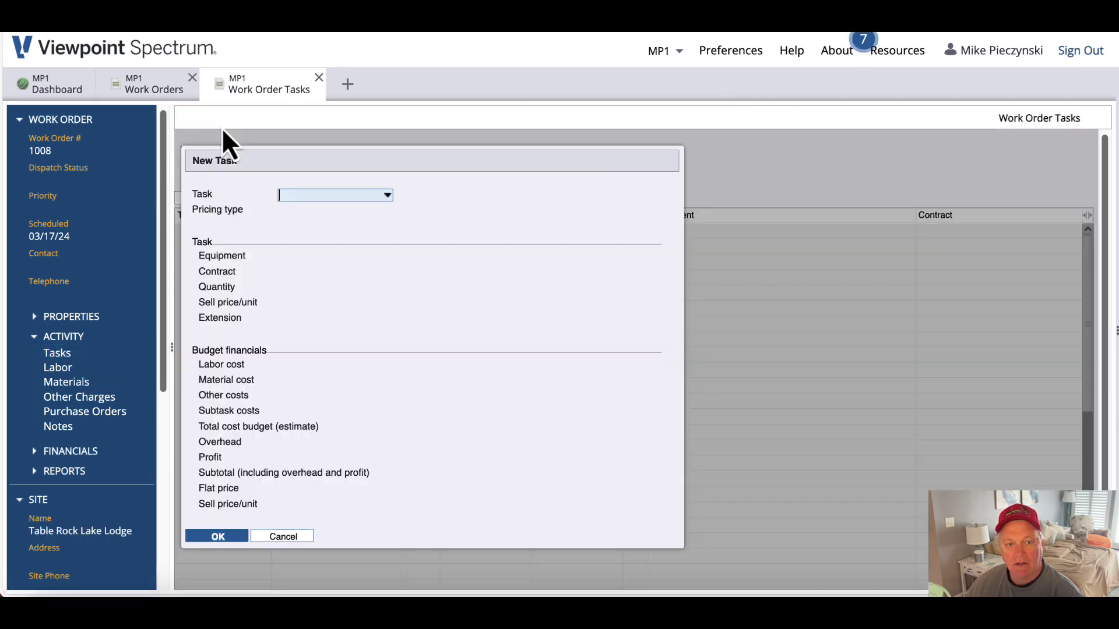
pyautogui.click(387, 195)
pyautogui.click(475, 197)
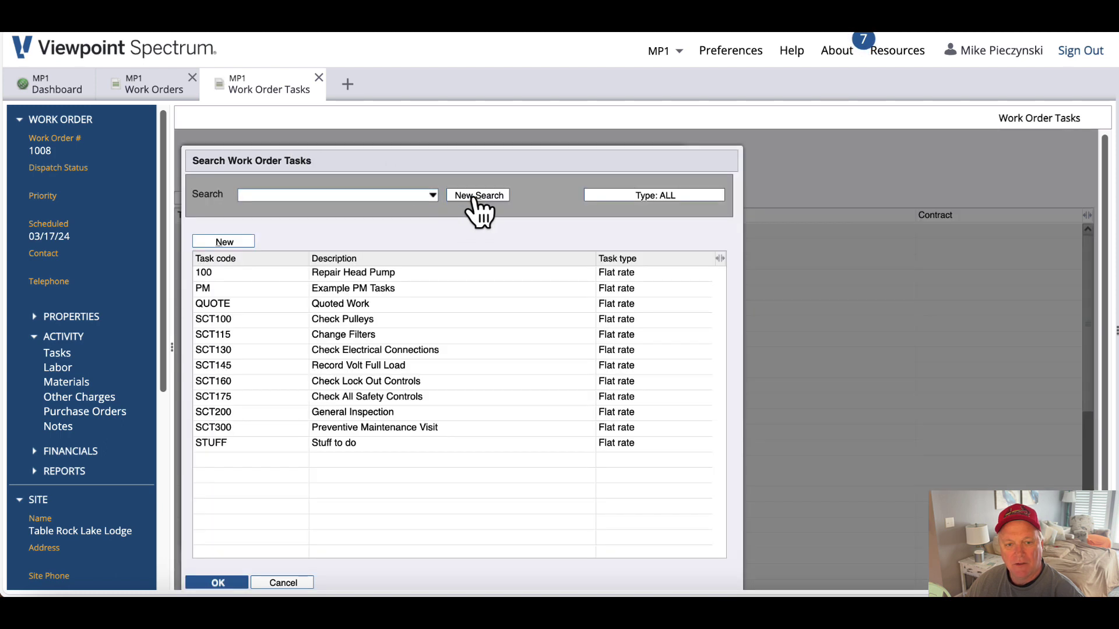
pyautogui.click(437, 307)
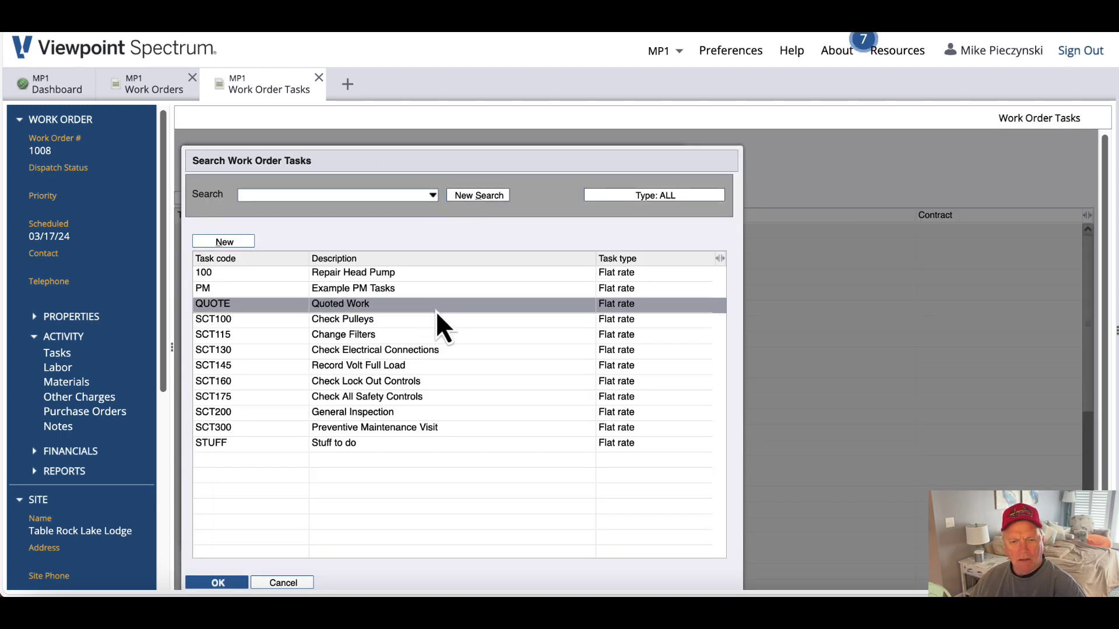
pyautogui.moveTo(435, 312); pyautogui.dragTo(411, 414)
pyautogui.doubleClick(411, 412)
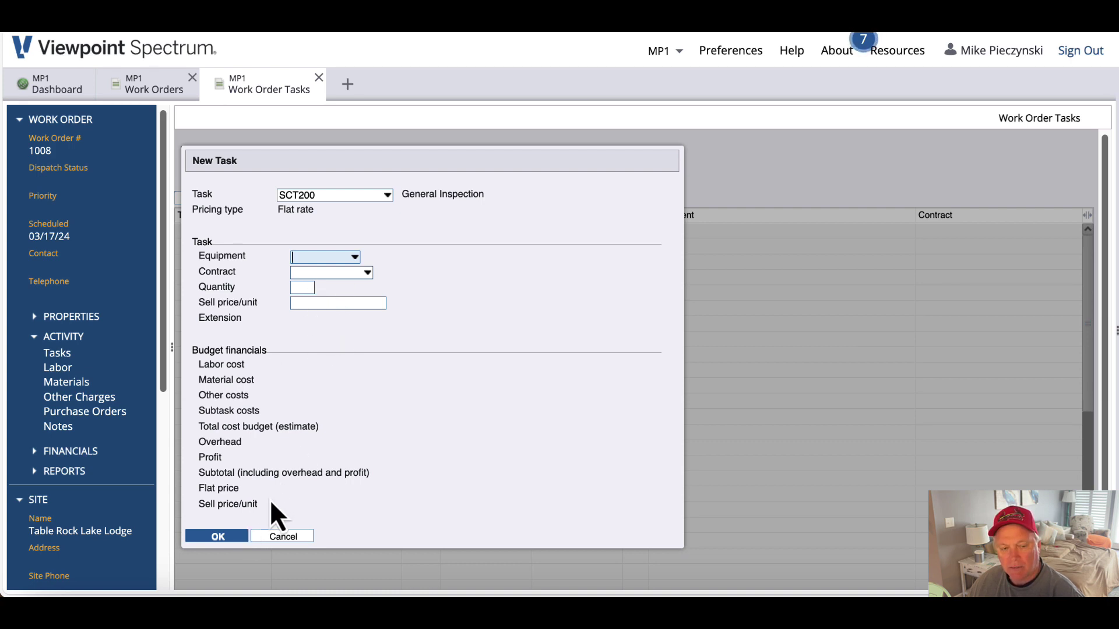
pyautogui.click(218, 540)
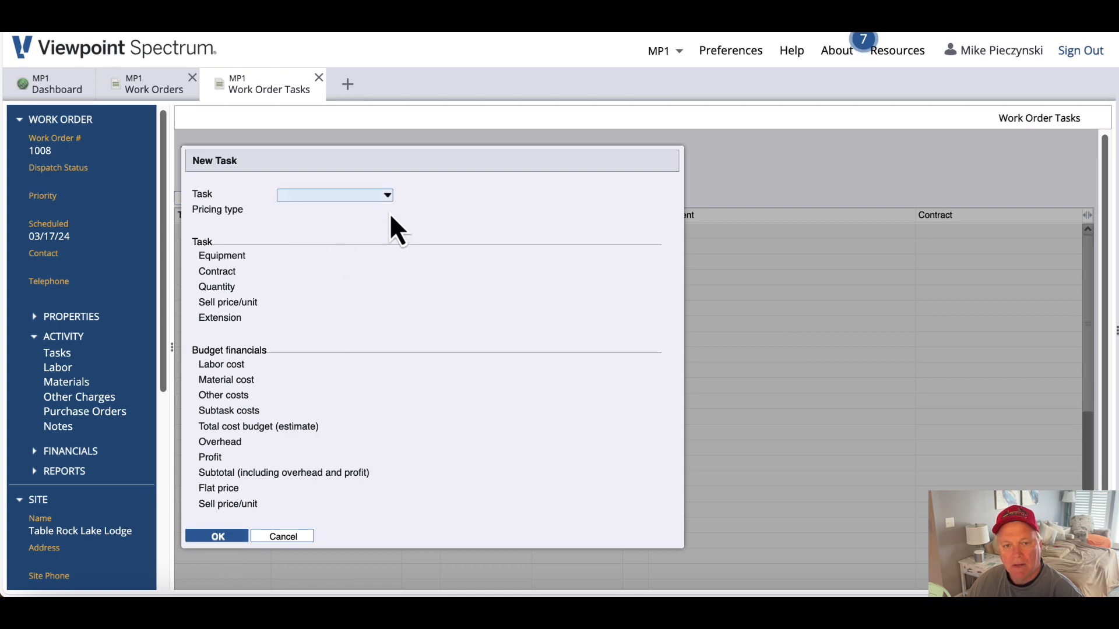
# - Add tasks SCT145 Record Volt Full Load and SCT300 Preventive Maintenance Visit
pyautogui.click(387, 196)
pyautogui.click(472, 196)
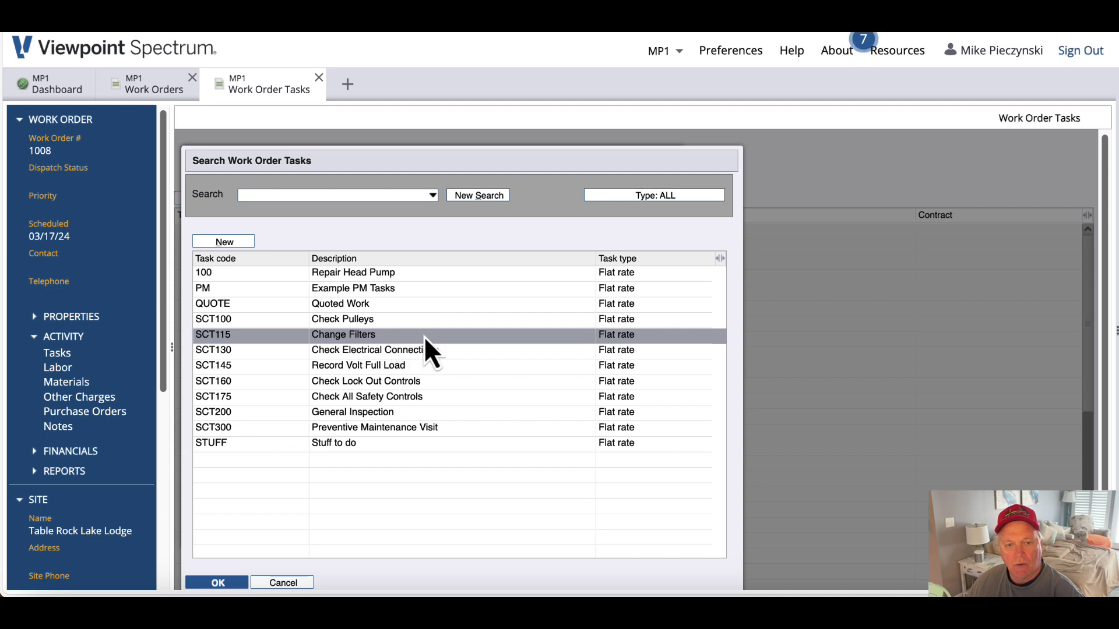
pyautogui.doubleClick(425, 365)
pyautogui.click(226, 536)
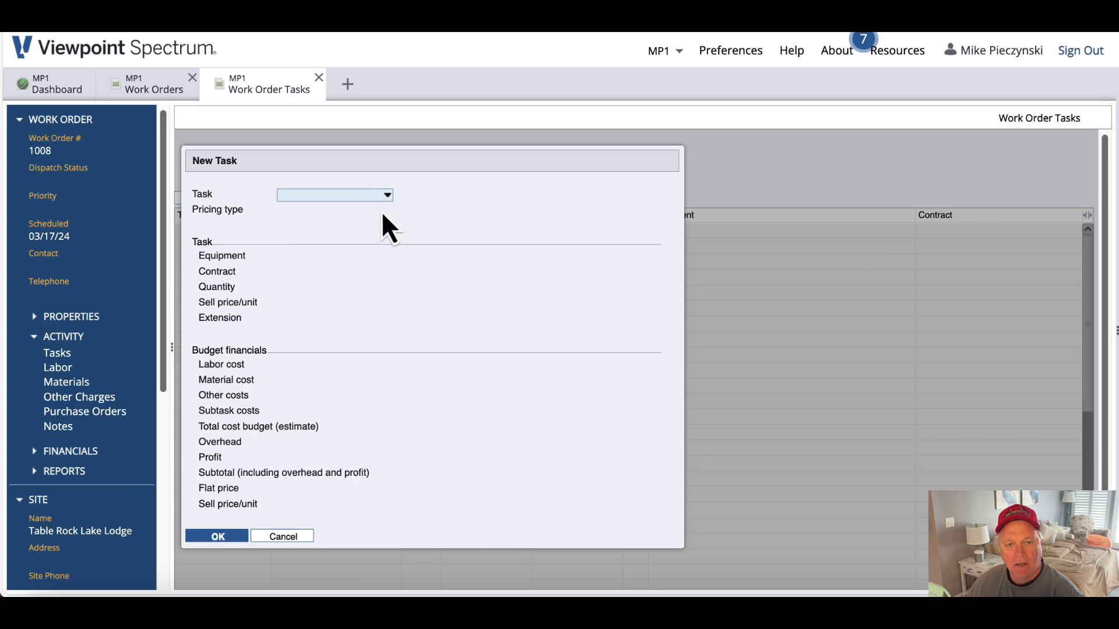
pyautogui.click(386, 196)
pyautogui.click(478, 197)
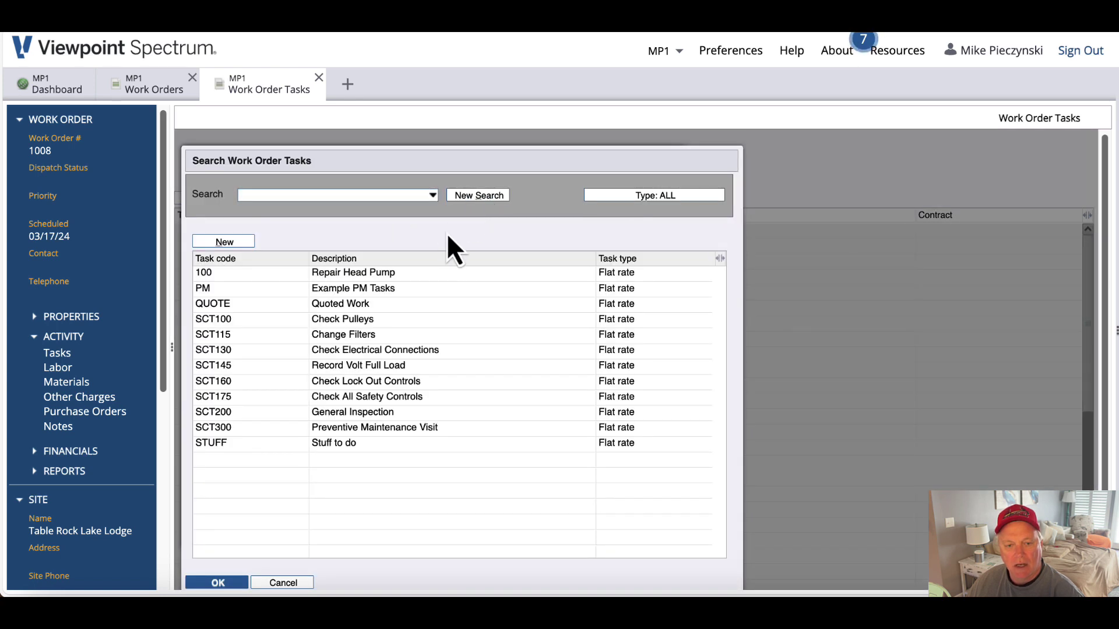
pyautogui.doubleClick(359, 428)
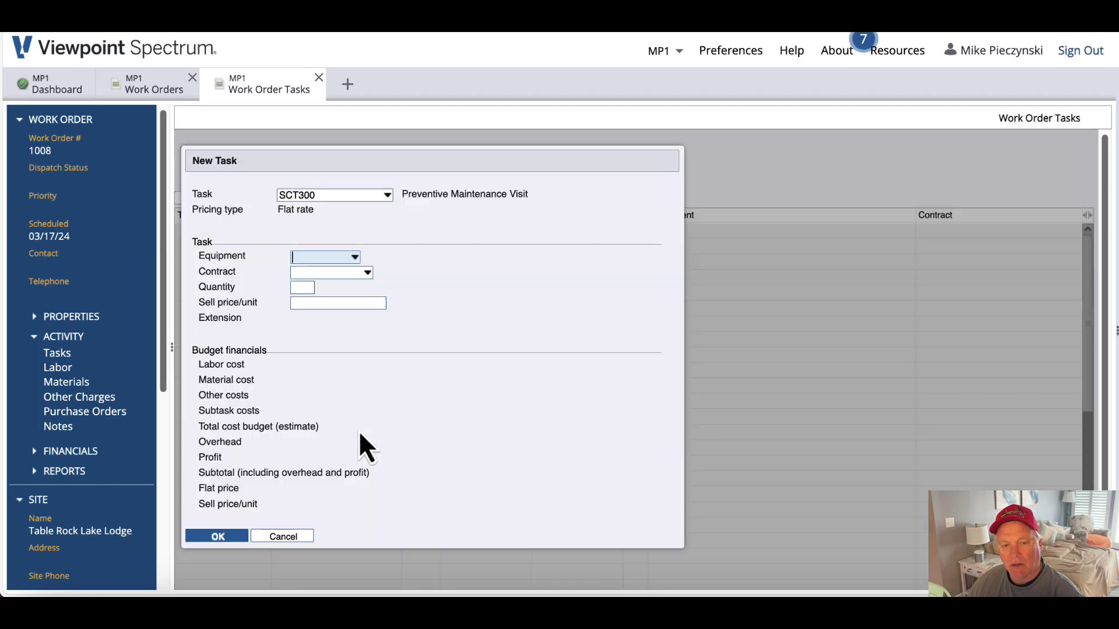
pyautogui.click(236, 539)
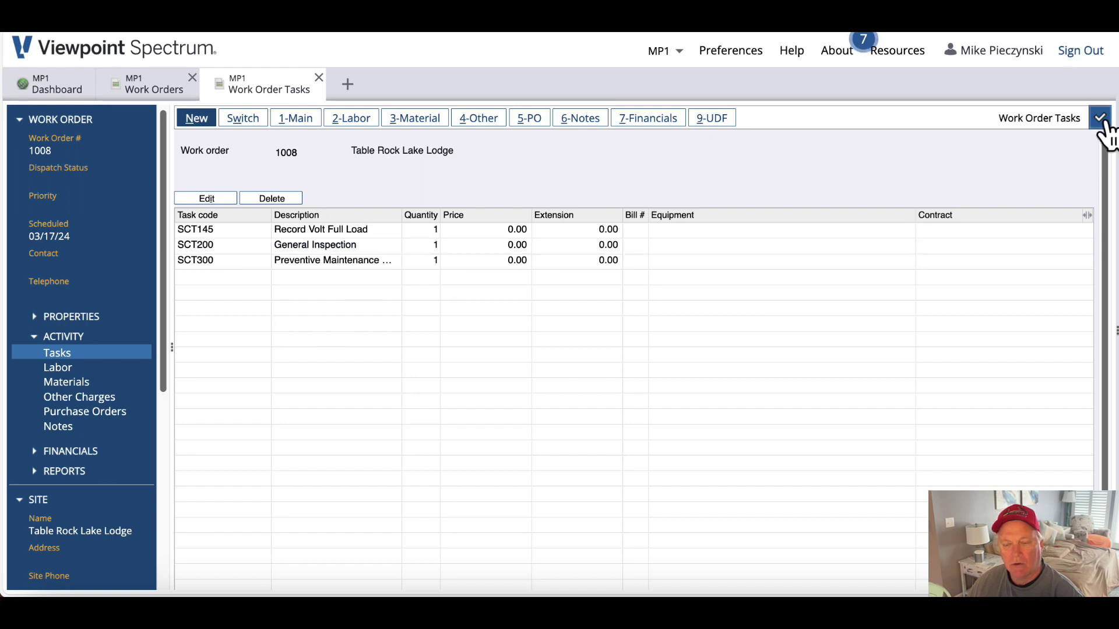
# - Save work order 1008's tasks and bring ServiceTech's Open Assignments list into view
pyautogui.click(1100, 119)
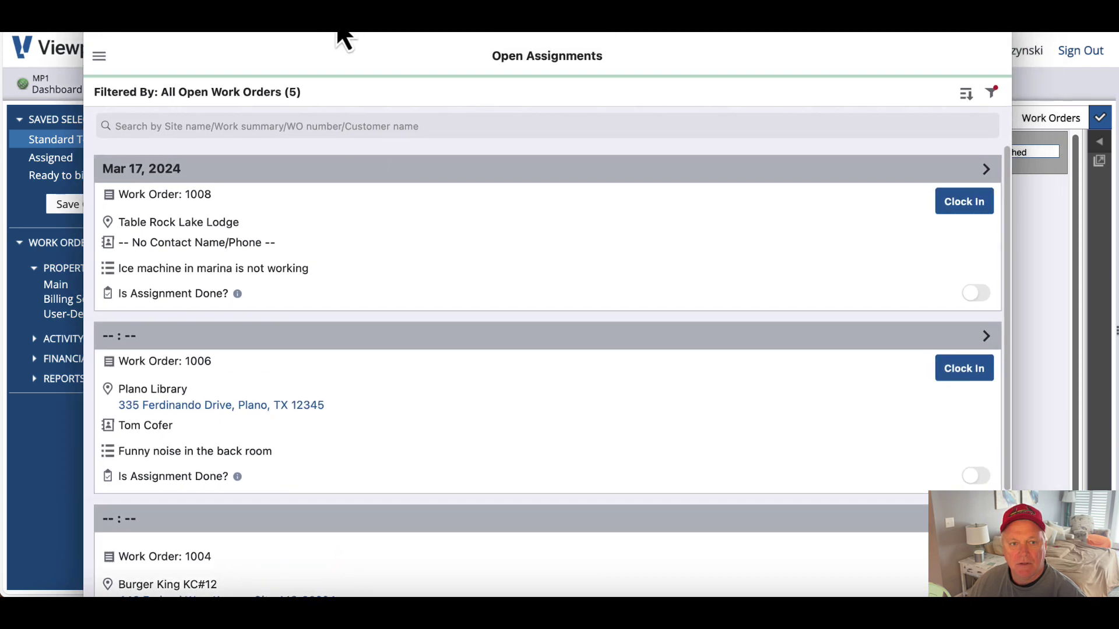
pyautogui.moveTo(336, 20); pyautogui.dragTo(321, 58)
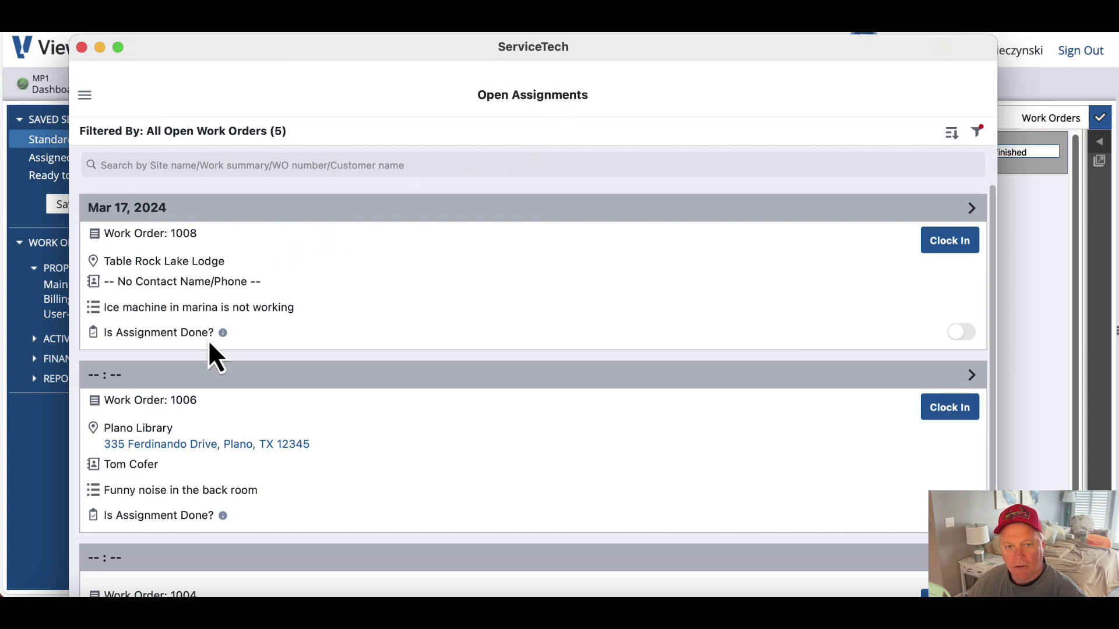
pyautogui.click(84, 96)
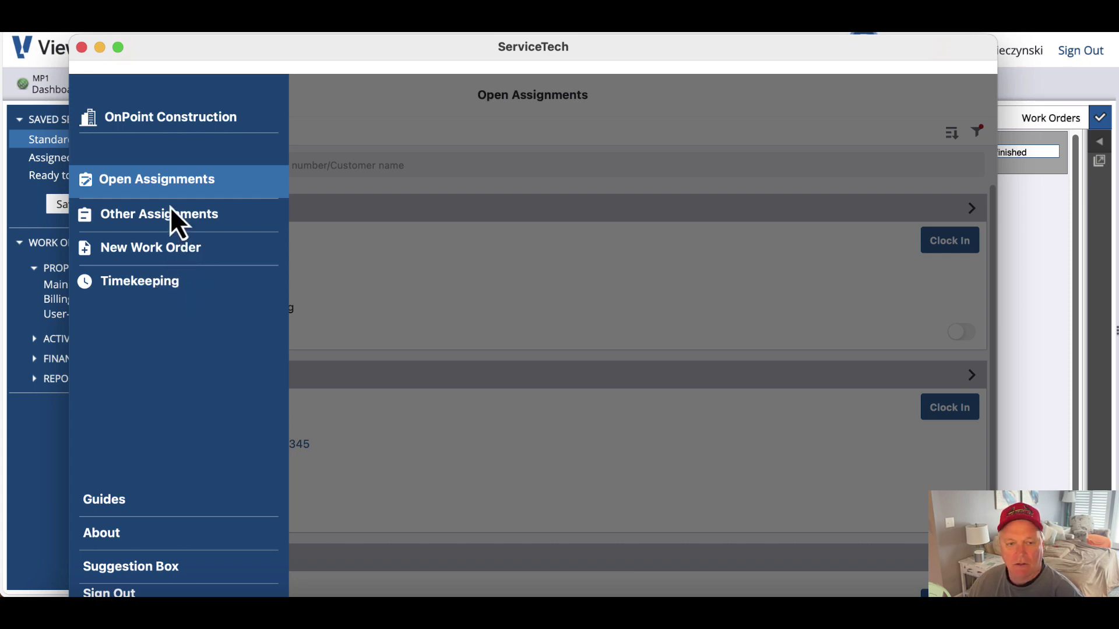
pyautogui.click(167, 190)
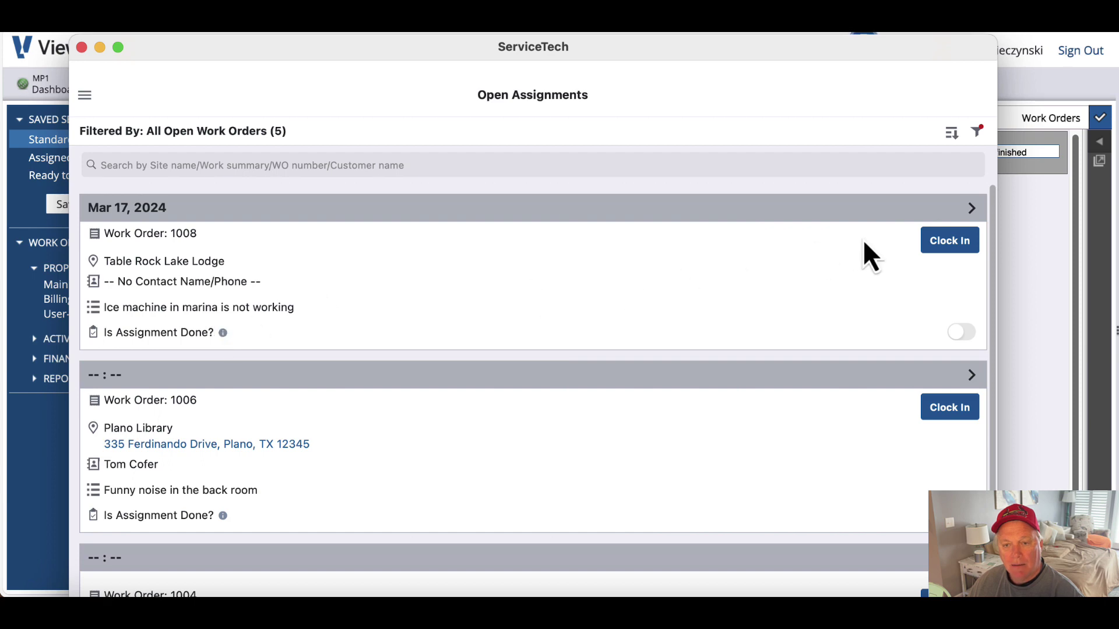
# - In ServiceTech, open work order 1008's tasks and mark SCT145, SCT200 and SCT300 done
pyautogui.click(970, 213)
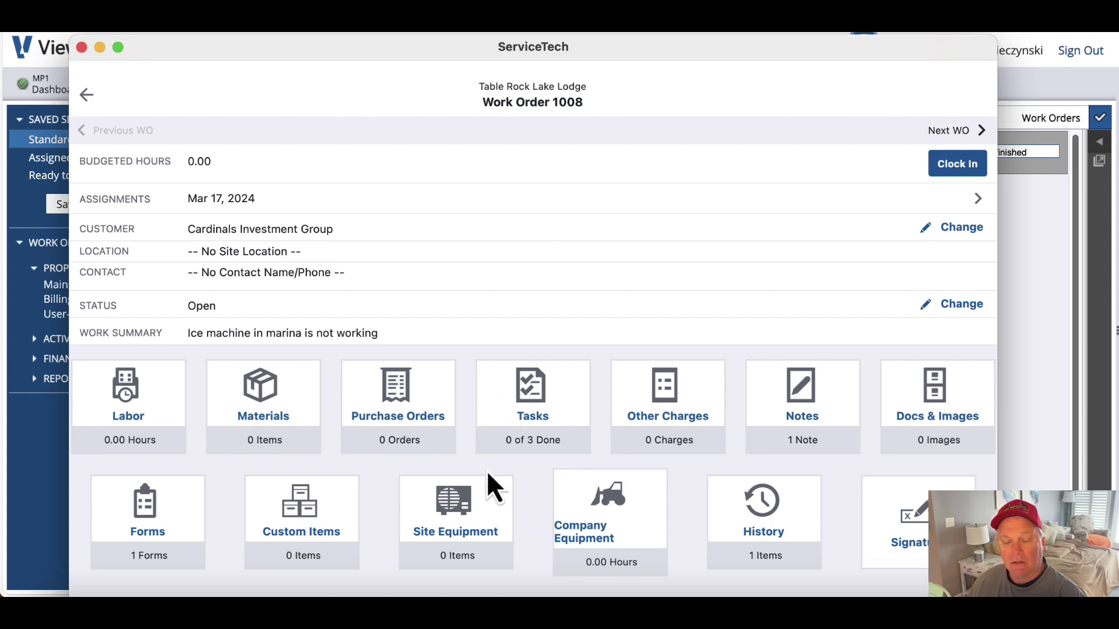
pyautogui.click(538, 408)
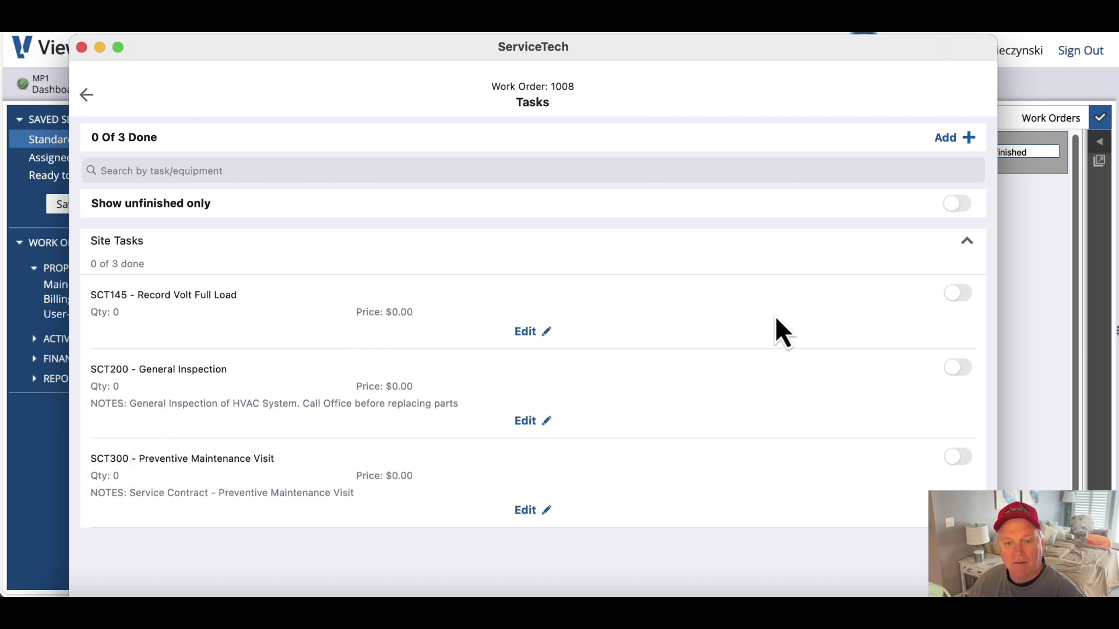
pyautogui.click(965, 295)
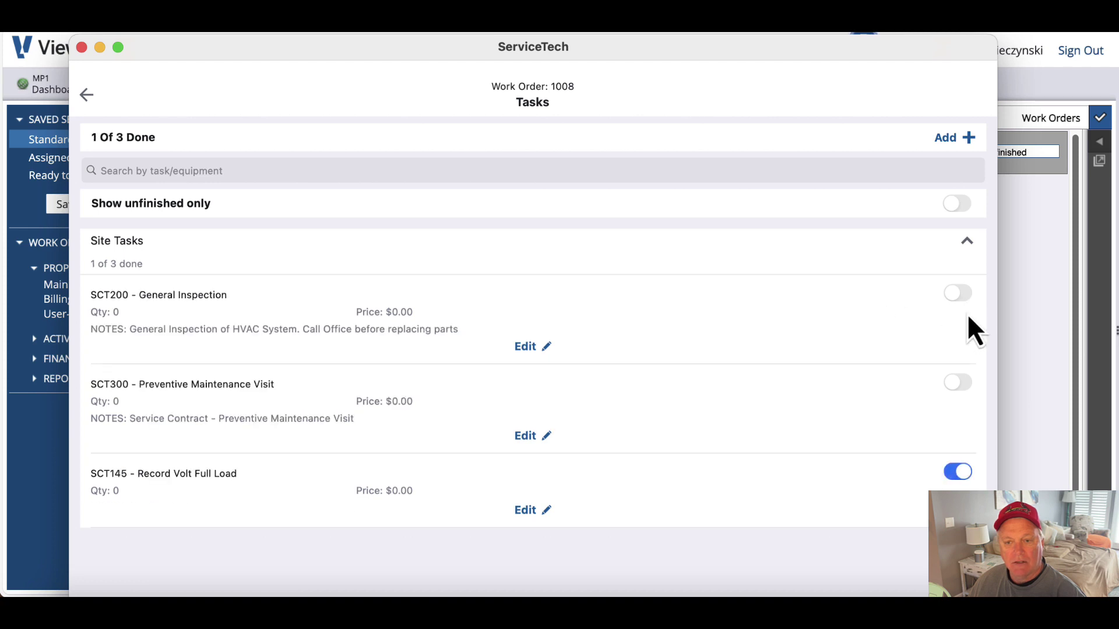
pyautogui.click(962, 296)
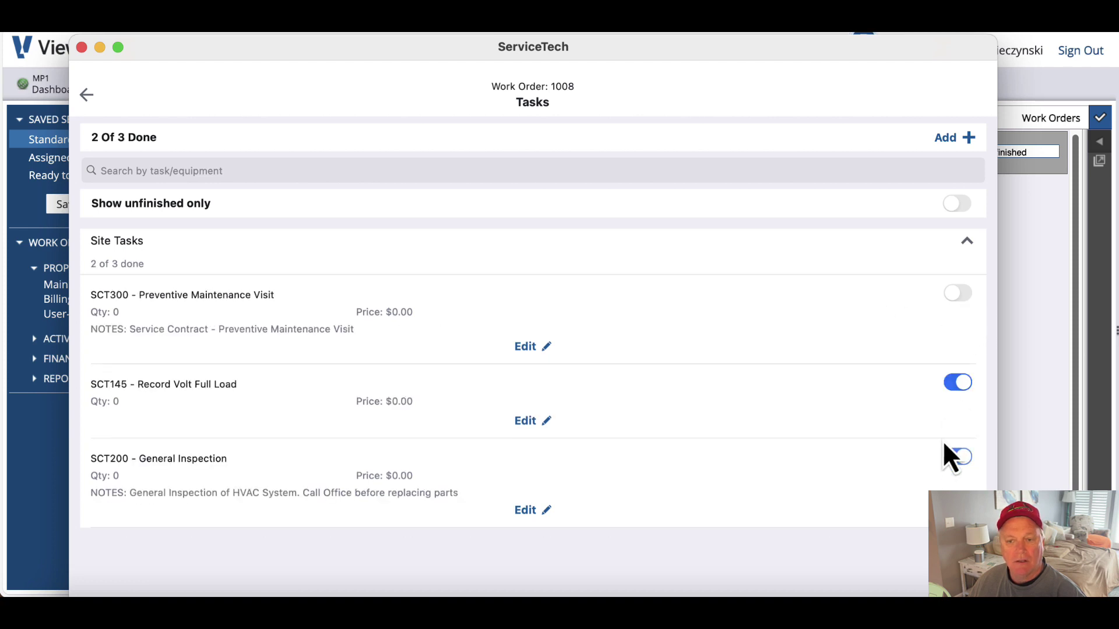
pyautogui.click(972, 295)
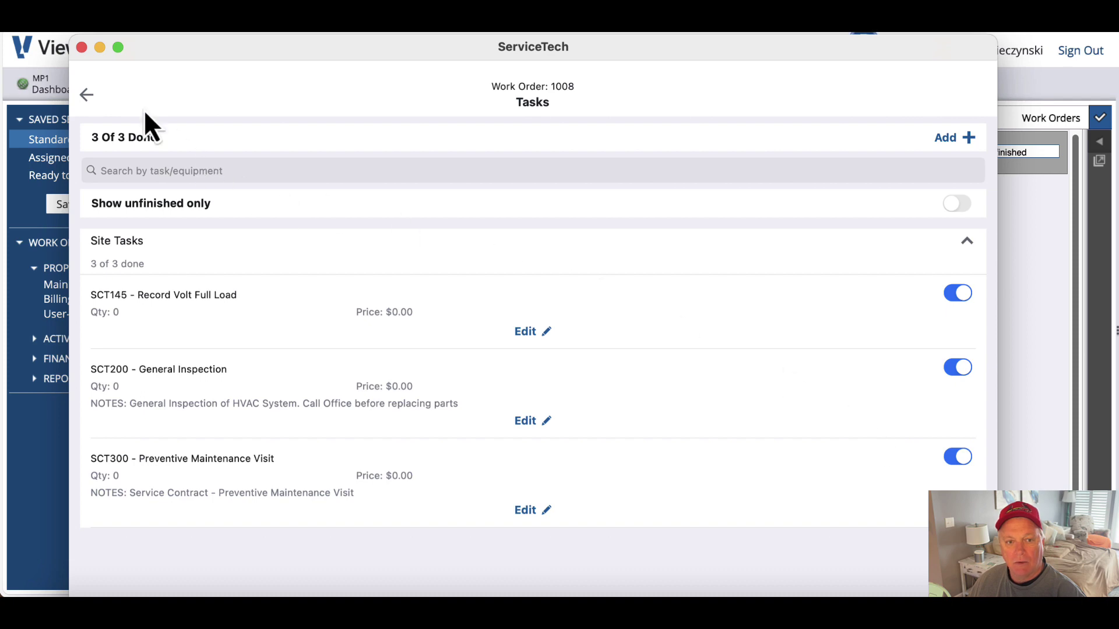
# - Go back from the Tasks page to the Work Order 1008 overview
pyautogui.click(86, 94)
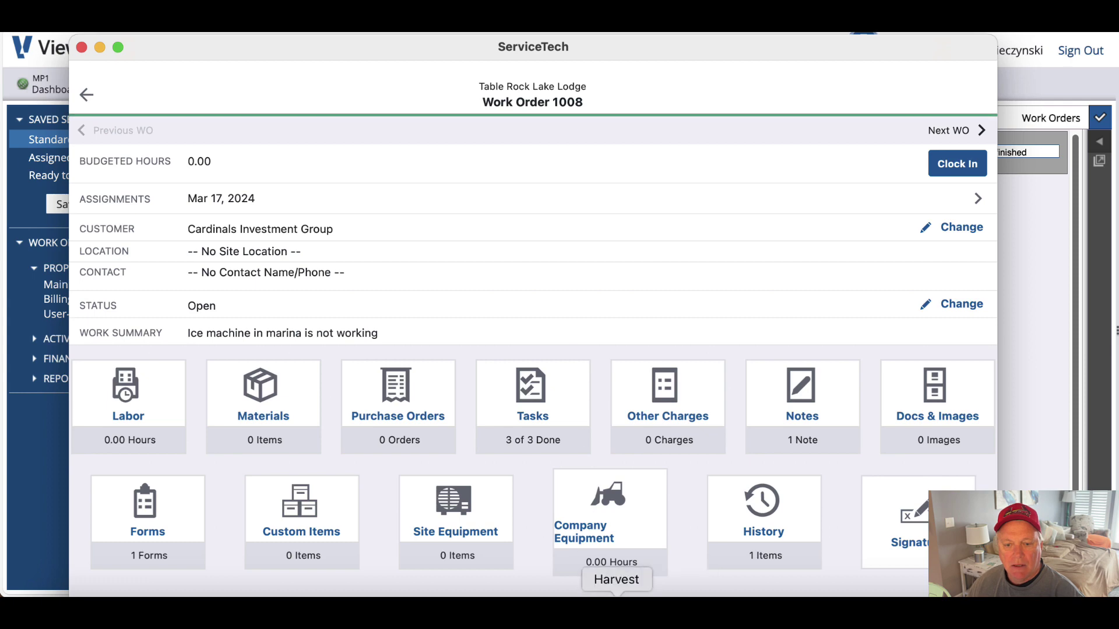
pyautogui.rightClick(1037, 609)
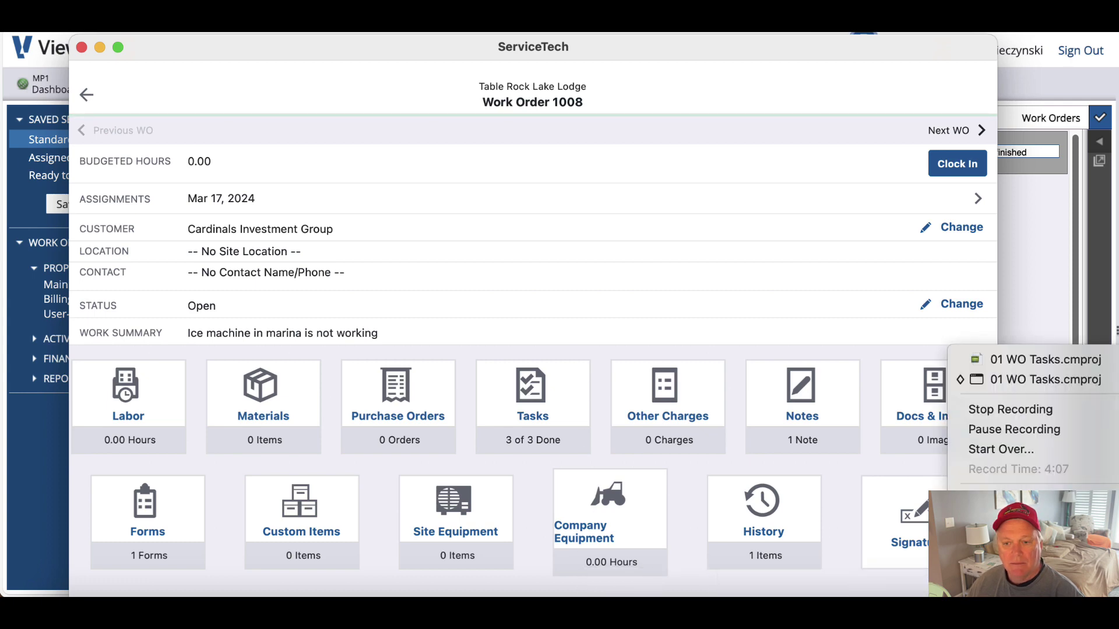